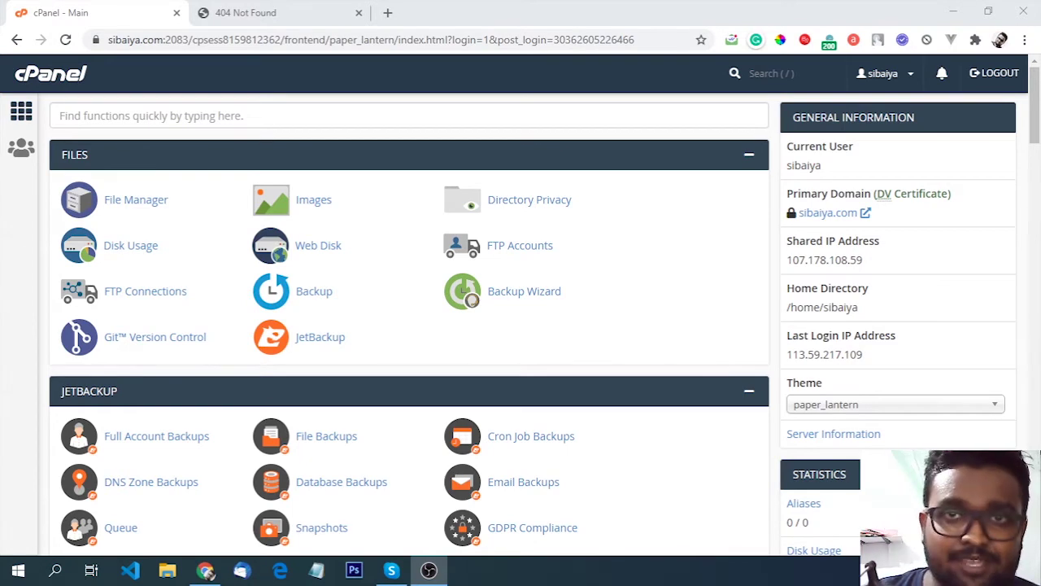
Reload sibaiya.com and confirm it still returns 404 Not Found, then go back to the cPanel dashboard.
{"action": "left_click", "coordinate": [249, 11]}
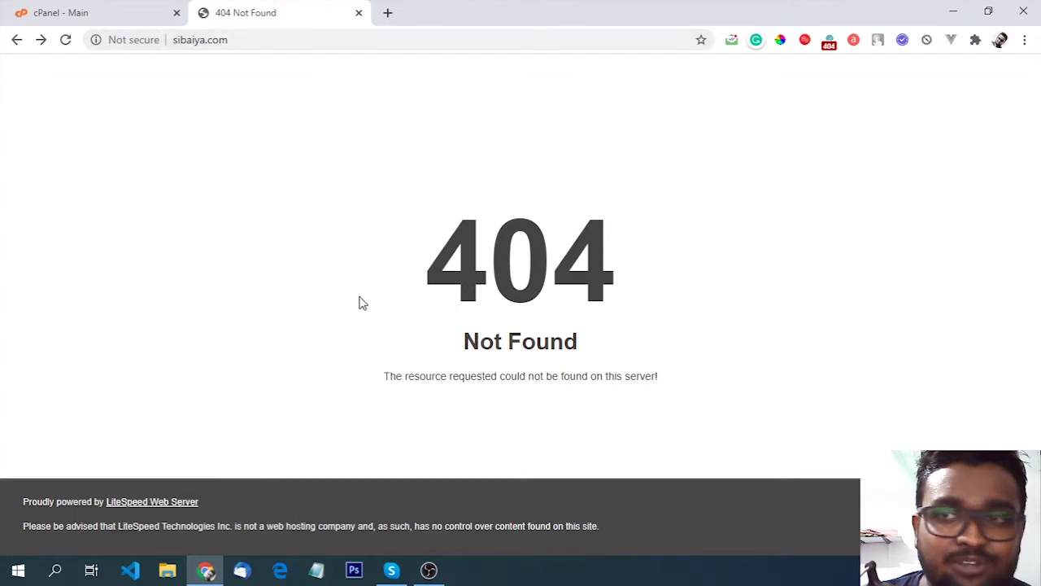
{"action": "left_click", "coordinate": [66, 40]}
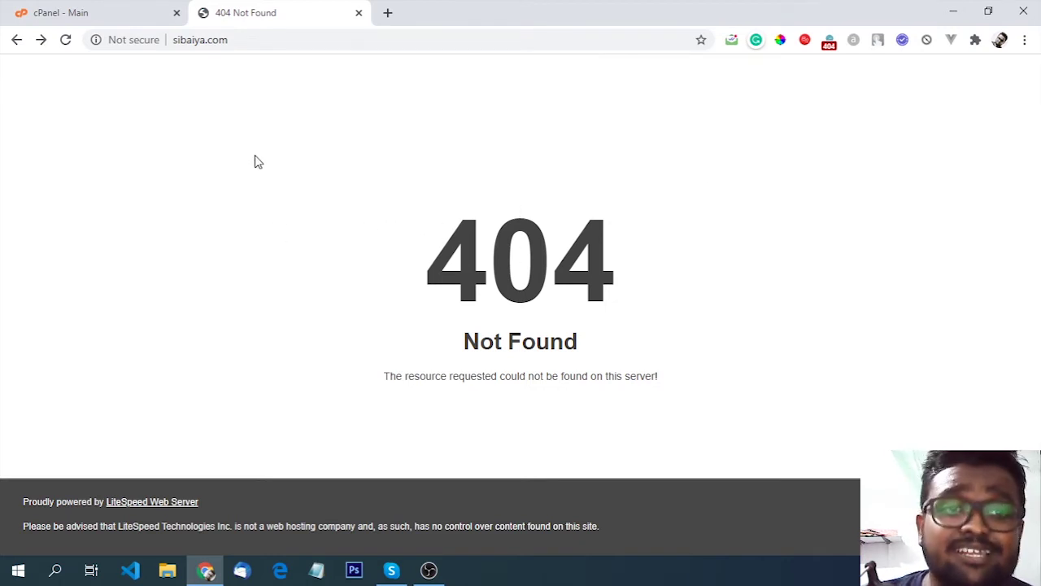
{"action": "left_click", "coordinate": [81, 9]}
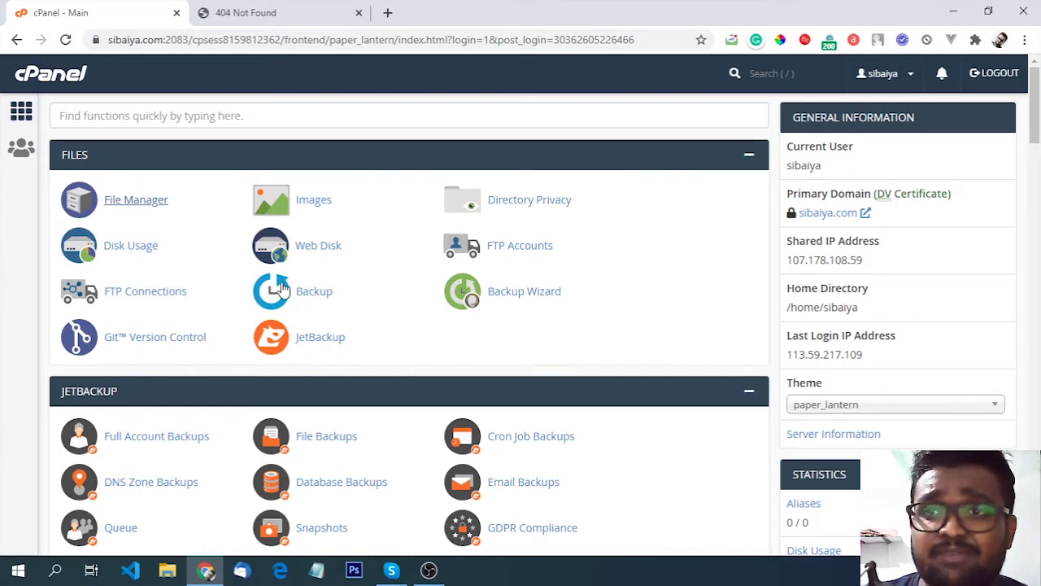
Look through the cPanel dashboard sections and launch File Manager from the Files section.
{"action": "scroll", "coordinate": [361, 220], "scroll_direction": "down", "scroll_amount": 8}
{"action": "scroll", "coordinate": [431, 431], "scroll_direction": "down", "scroll_amount": 15}
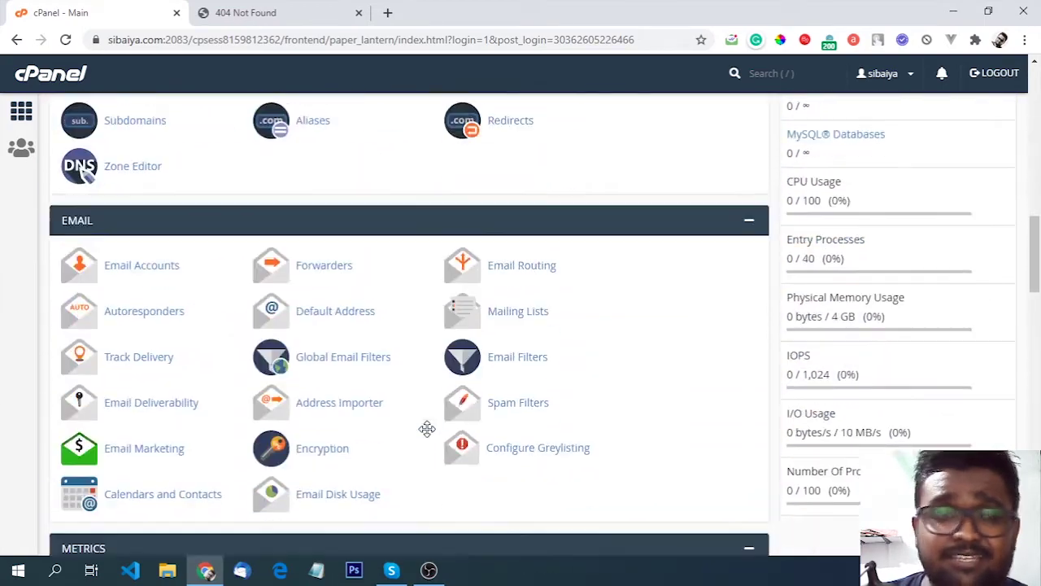
{"action": "scroll", "coordinate": [426, 427], "scroll_direction": "down", "scroll_amount": 5}
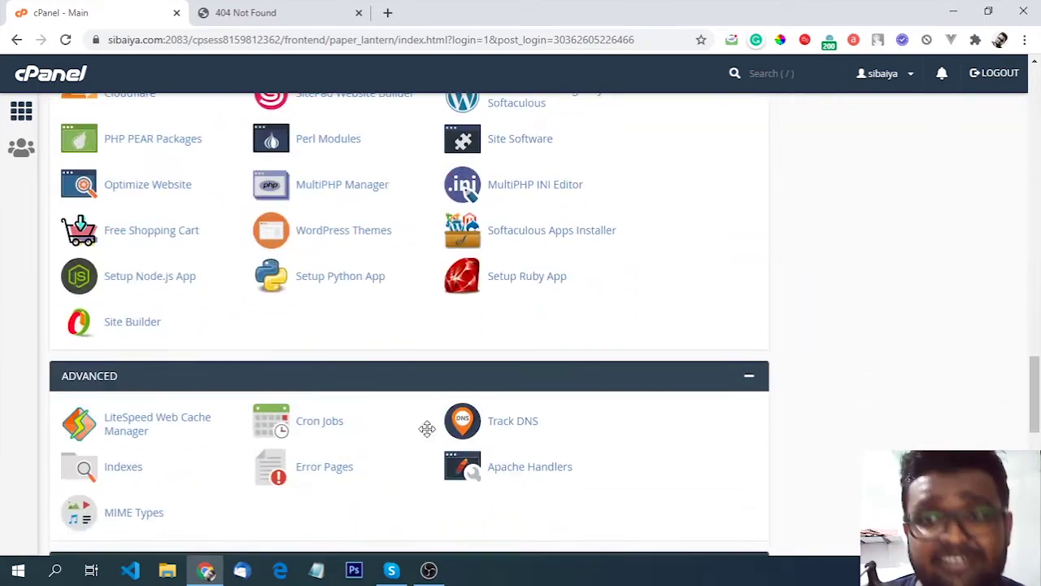
{"action": "scroll", "coordinate": [427, 427], "scroll_direction": "up", "scroll_amount": 14}
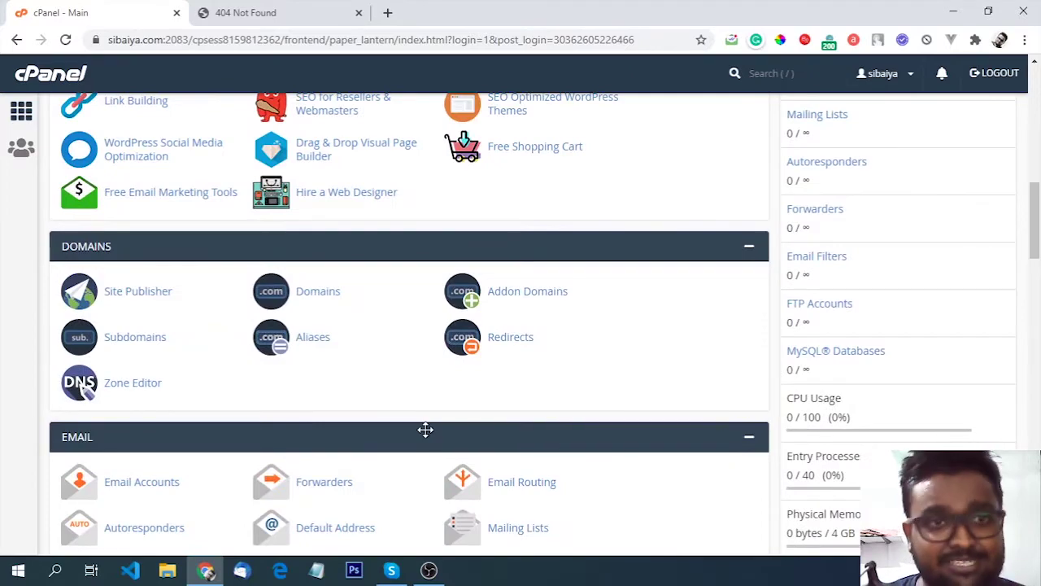
{"action": "scroll", "coordinate": [427, 430], "scroll_direction": "up", "scroll_amount": 10}
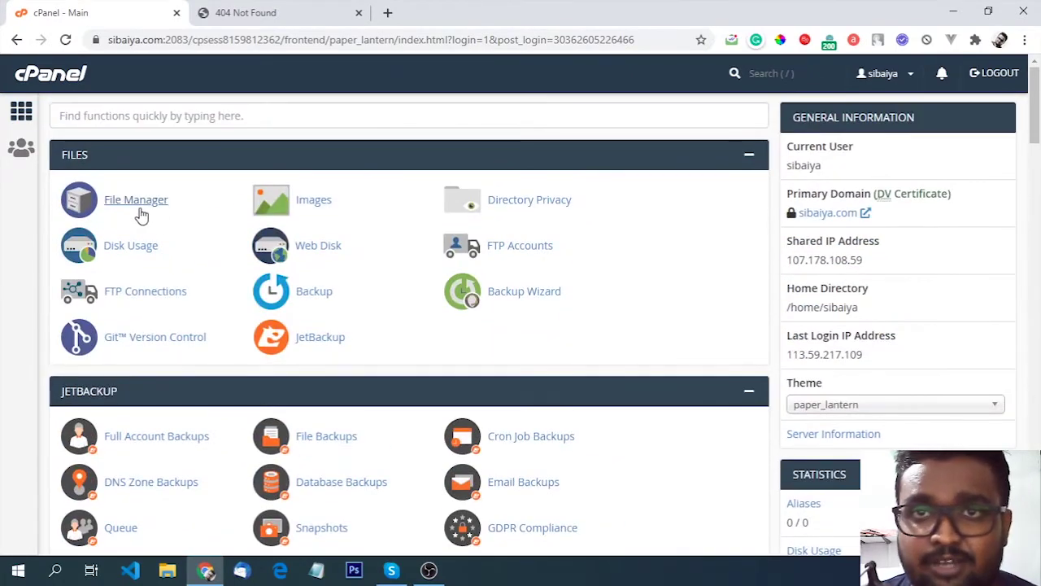
{"action": "left_click", "coordinate": [136, 203]}
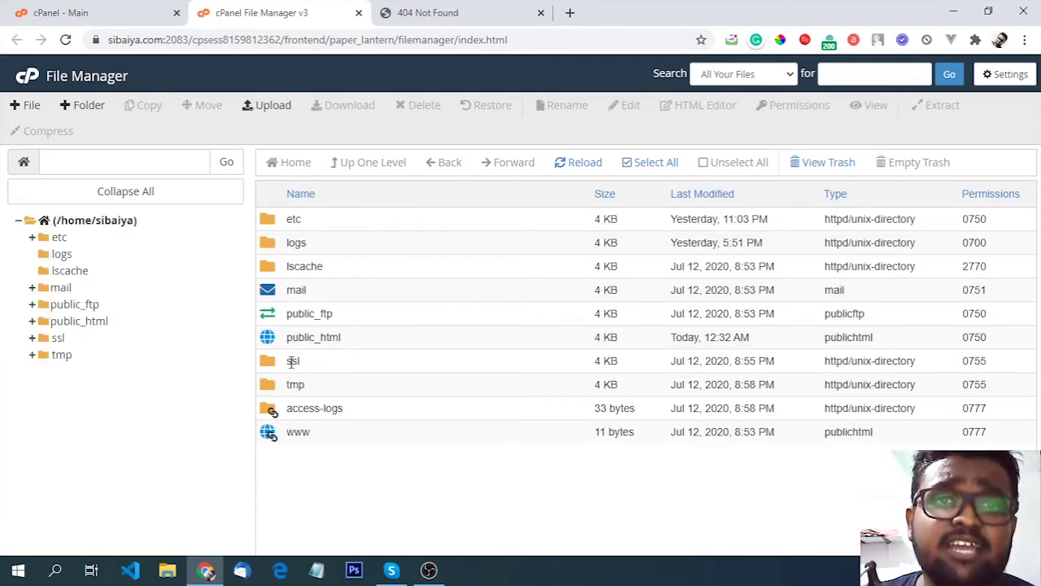
Open the public_html folder in File Manager and find only the cgi-bin directory inside.
{"action": "left_click", "coordinate": [278, 341]}
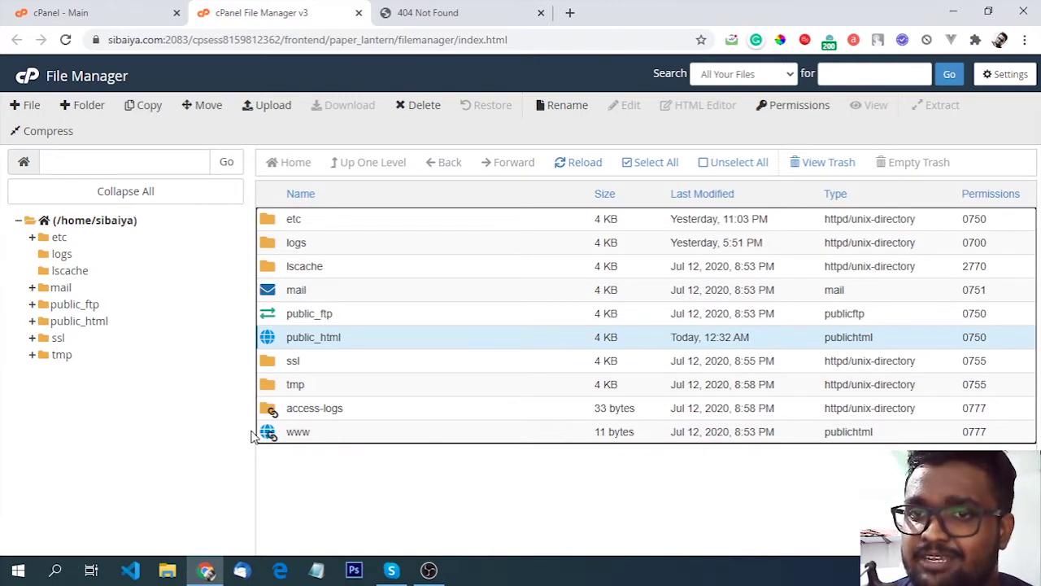
{"action": "left_click", "coordinate": [278, 440]}
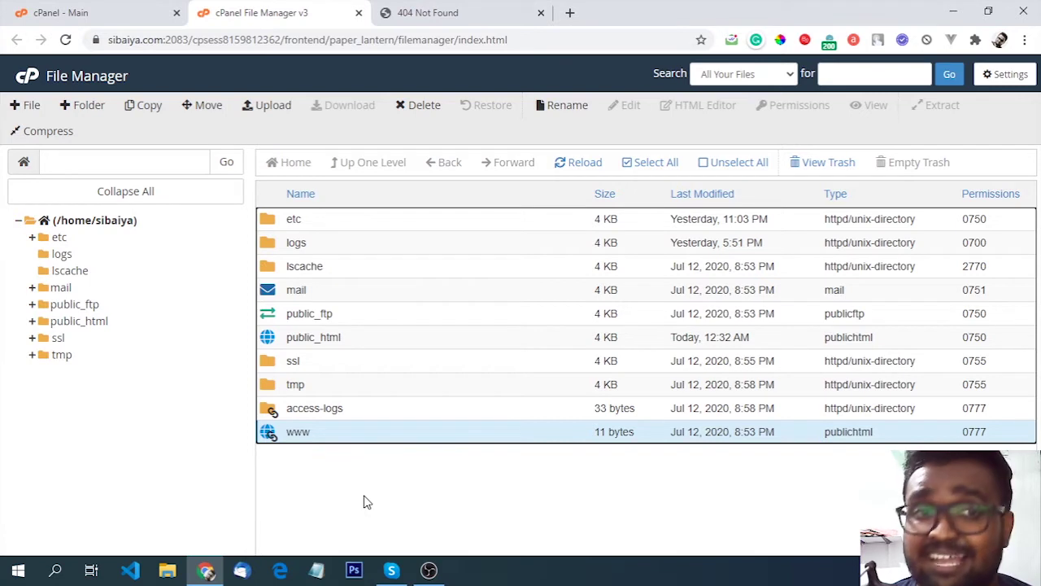
{"action": "left_click", "coordinate": [291, 338]}
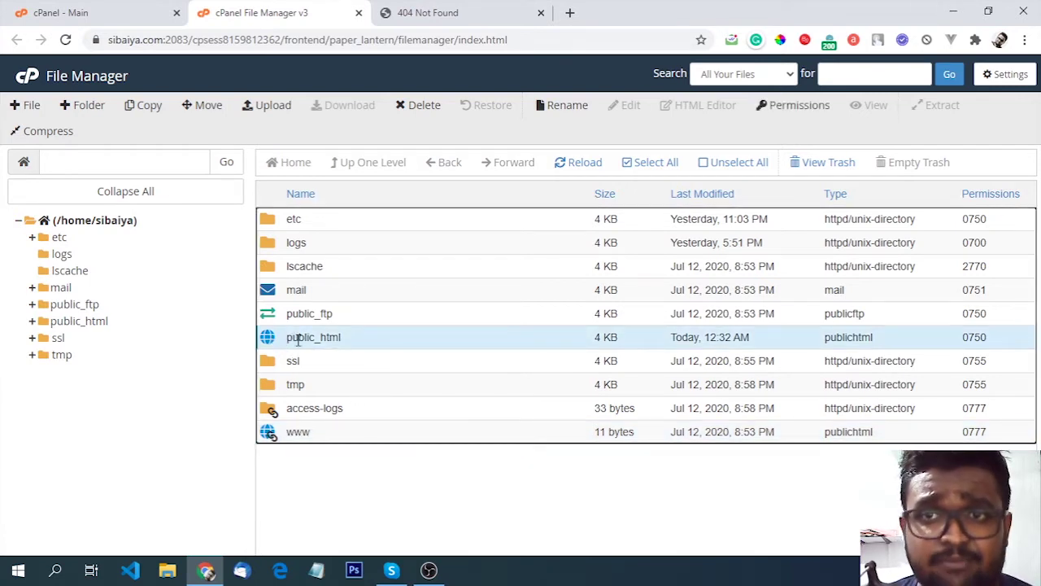
{"action": "double_click", "coordinate": [265, 346]}
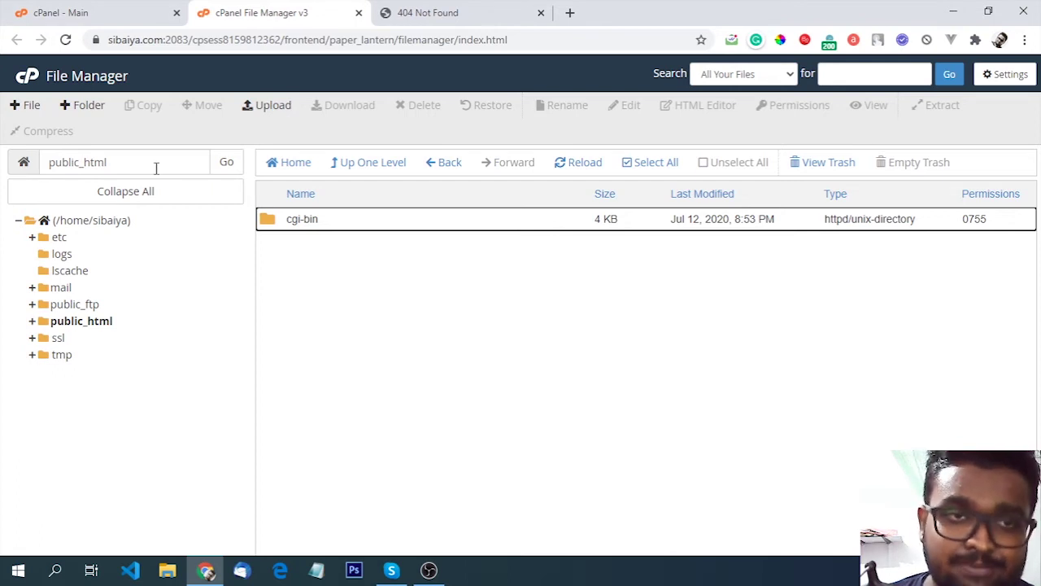
{"action": "left_click", "coordinate": [399, 278]}
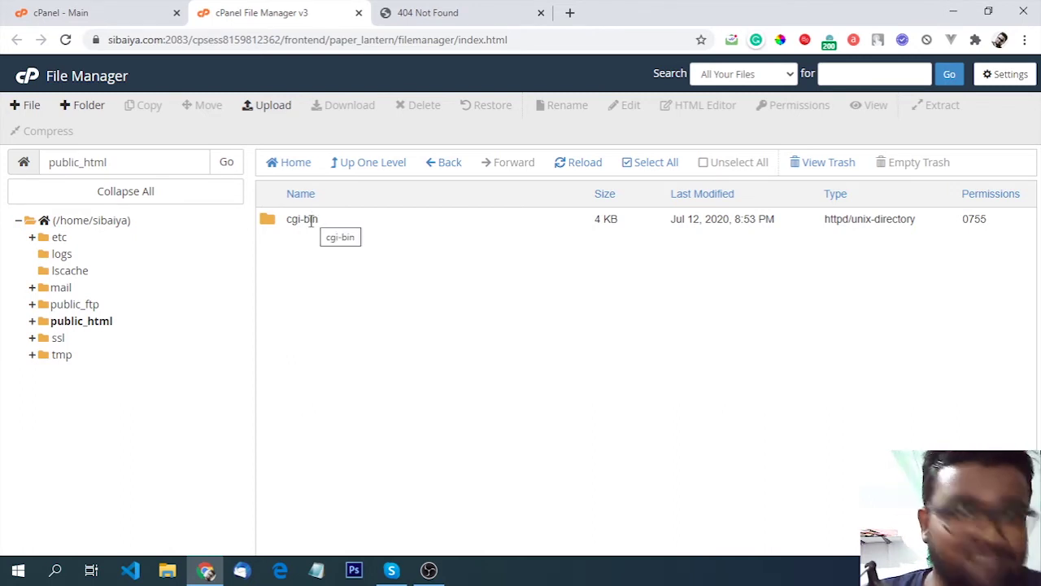
Reload sibaiya.com once more; it still shows 404 Not Found.
{"action": "left_click", "coordinate": [426, 9]}
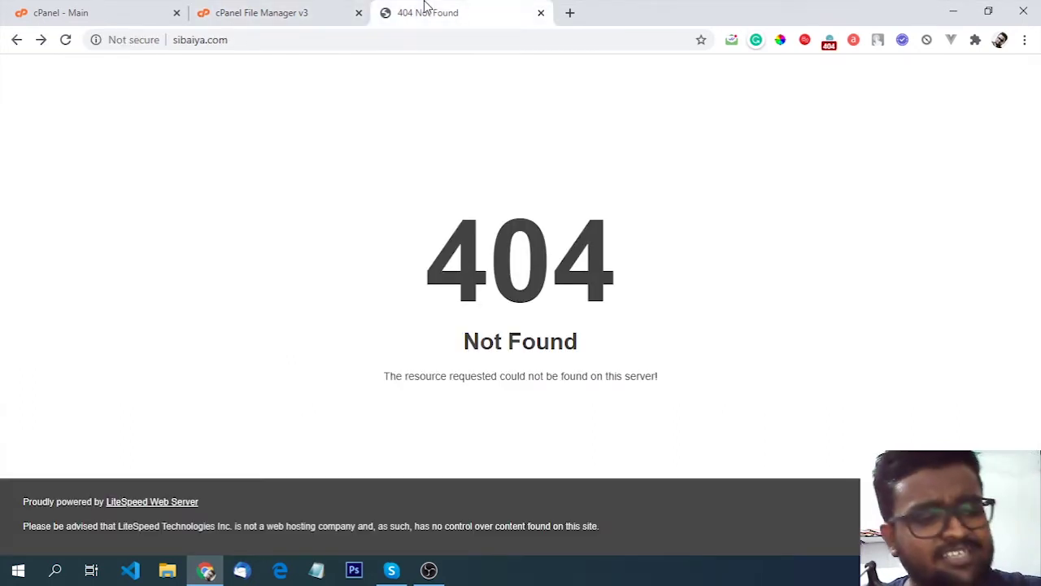
{"action": "key", "text": "F5"}
{"action": "left_click", "coordinate": [329, 11]}
Permanently delete the cgi-bin folder with 'Skip the trash', leaving public_html empty.
{"action": "right_click", "coordinate": [303, 220]}
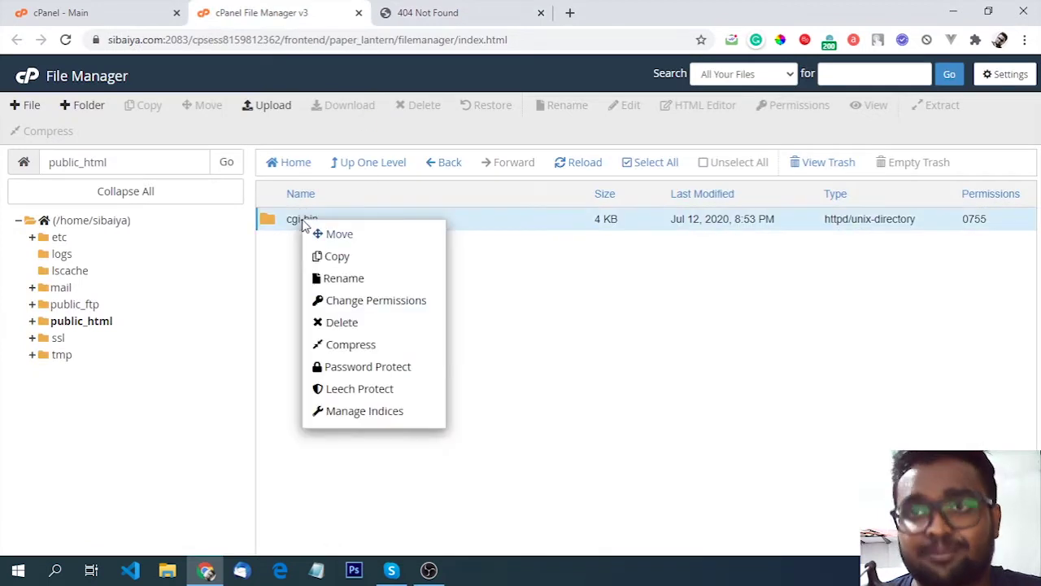
{"action": "left_click", "coordinate": [342, 323]}
{"action": "left_click", "coordinate": [488, 312]}
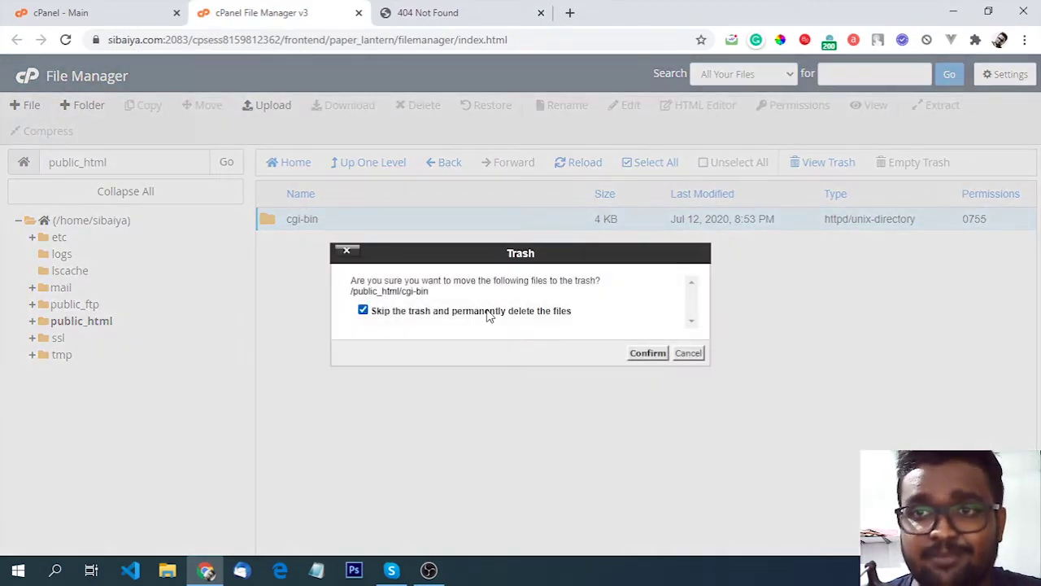
{"action": "left_click", "coordinate": [647, 353]}
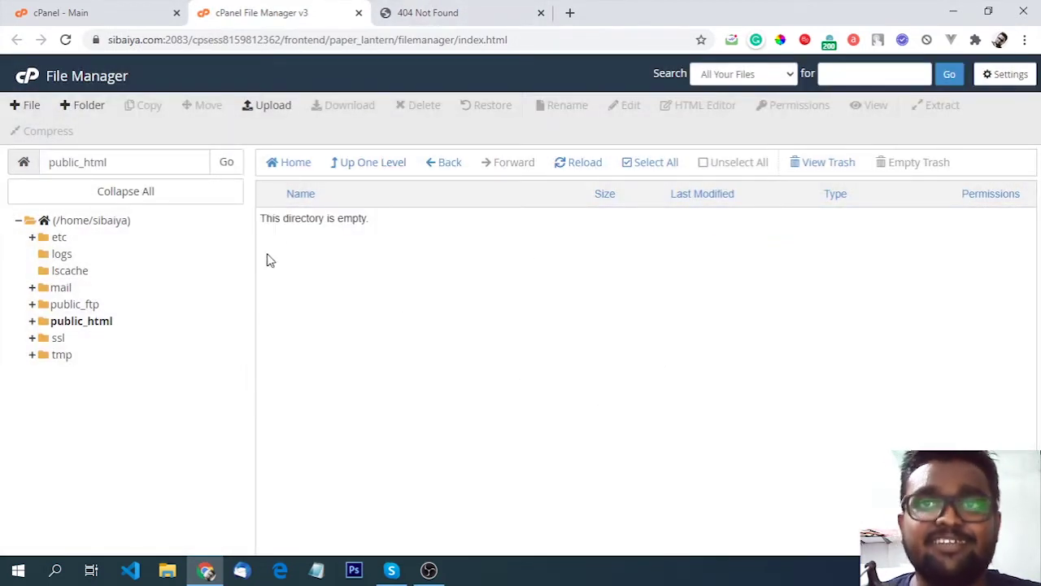
Reload sibaiya.com again and confirm the 404 Not Found persists.
{"action": "left_click", "coordinate": [458, 10]}
{"action": "key", "text": "F5"}
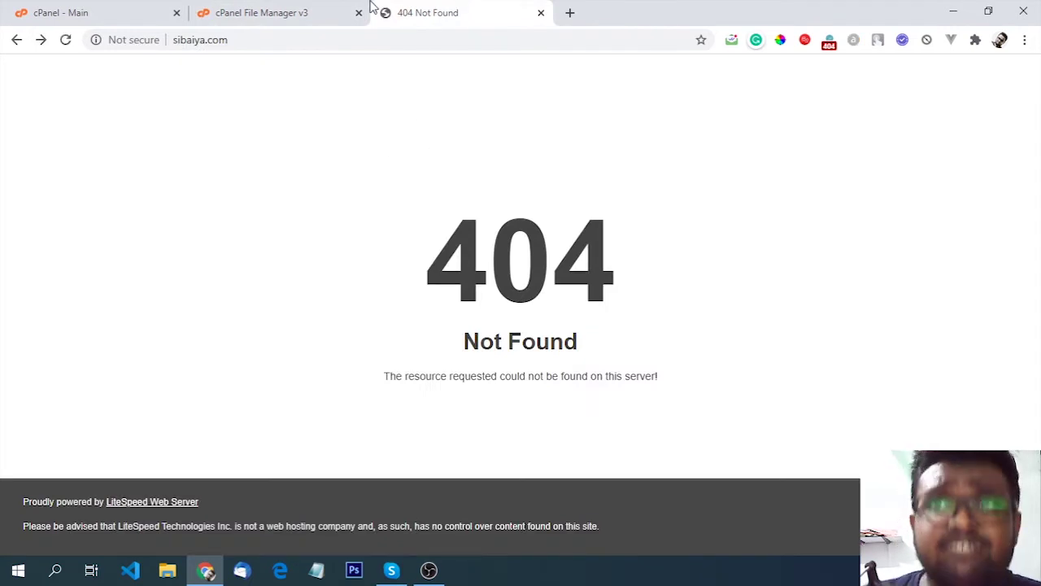
{"action": "left_click", "coordinate": [325, 10]}
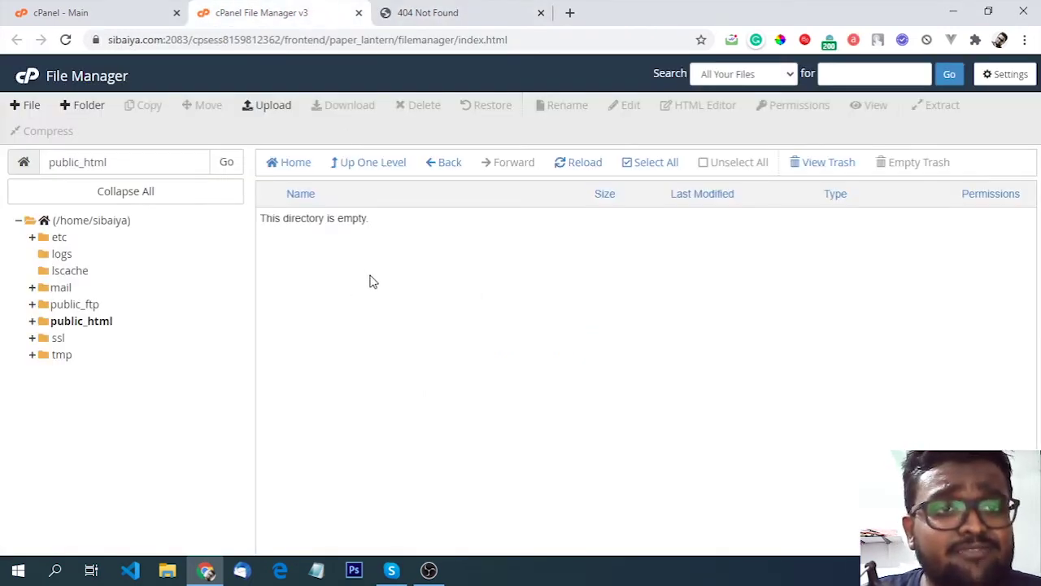
Create an empty a.php in public_html and reload sibaiya.com, which still shows 404.
{"action": "left_click", "coordinate": [30, 106]}
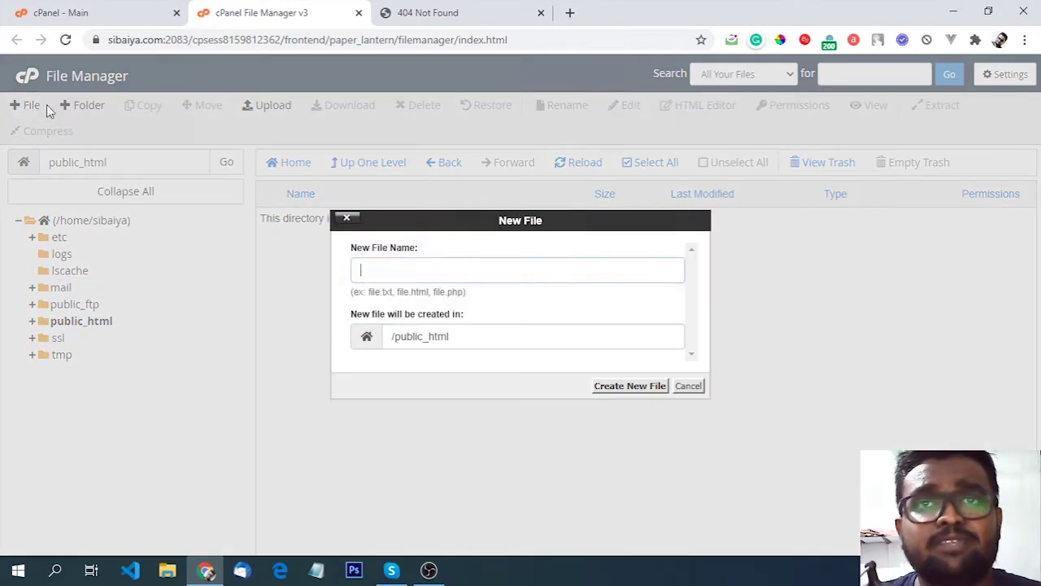
{"action": "type", "text": "a.php"}
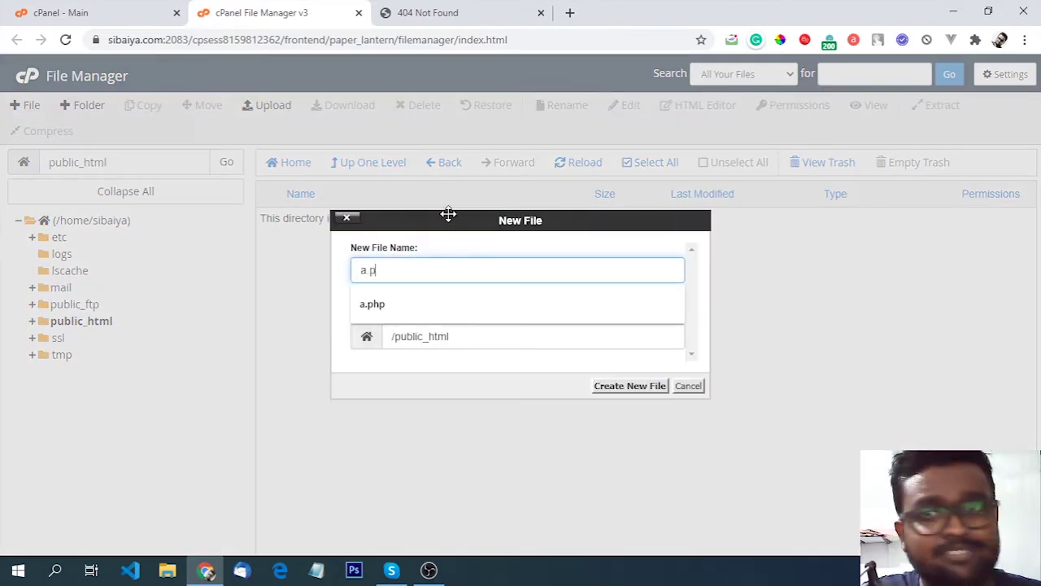
{"action": "key", "text": "Return"}
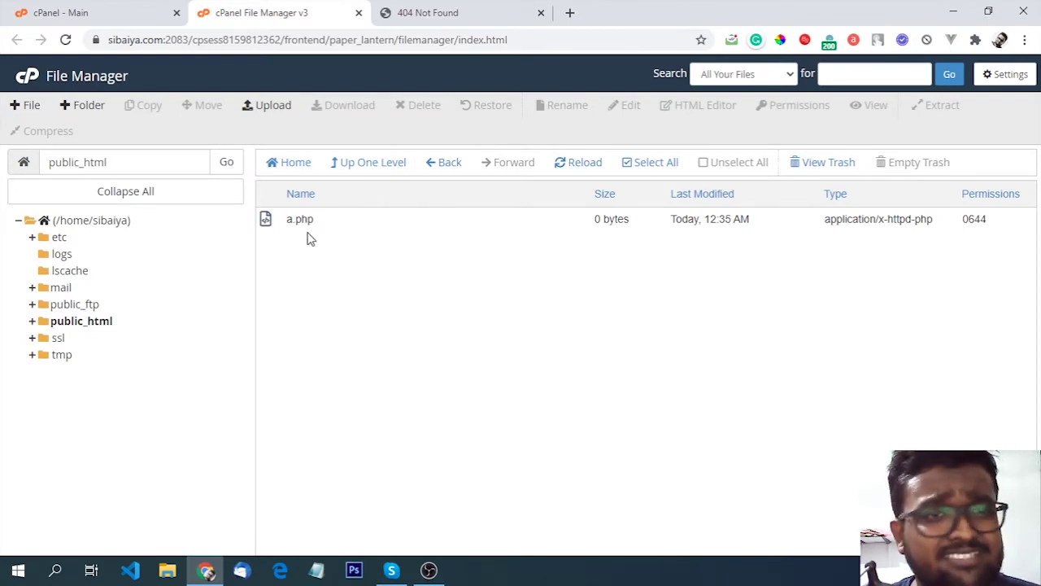
{"action": "left_click", "coordinate": [450, 8]}
{"action": "key", "text": "F5"}
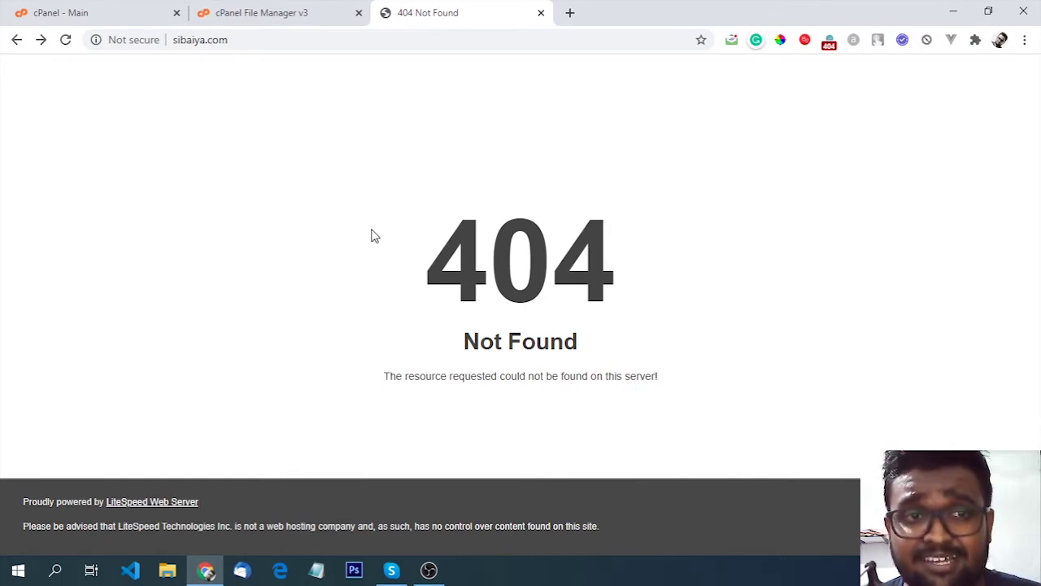
Create a new empty file named index.php in /public_html next to a.php.
{"action": "left_click", "coordinate": [268, 10]}
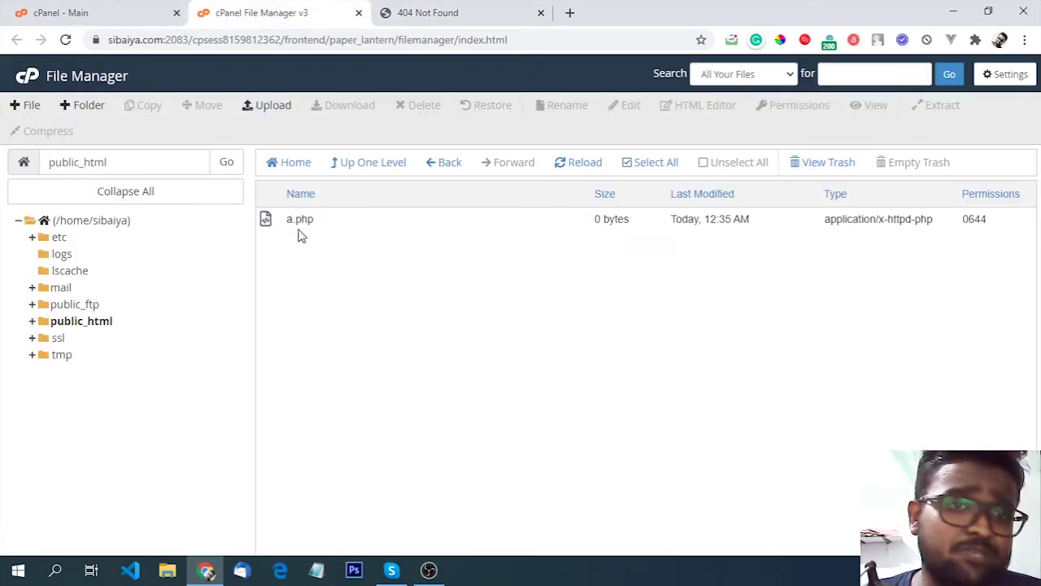
{"action": "left_click", "coordinate": [27, 106]}
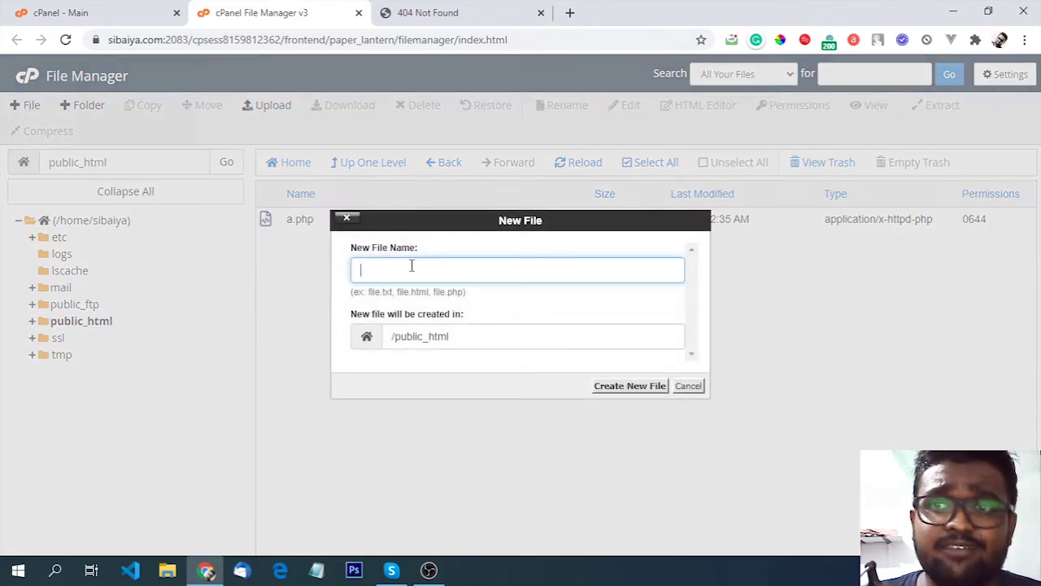
{"action": "left_click", "coordinate": [412, 269]}
{"action": "type", "text": "iundex"}
{"action": "key", "text": "BackSpace"}
{"action": "key", "text": "BackSpace"}
{"action": "key", "text": "BackSpace"}
{"action": "key", "text": "BackSpace"}
{"action": "key", "text": "BackSpace"}
{"action": "type", "text": "nd"}
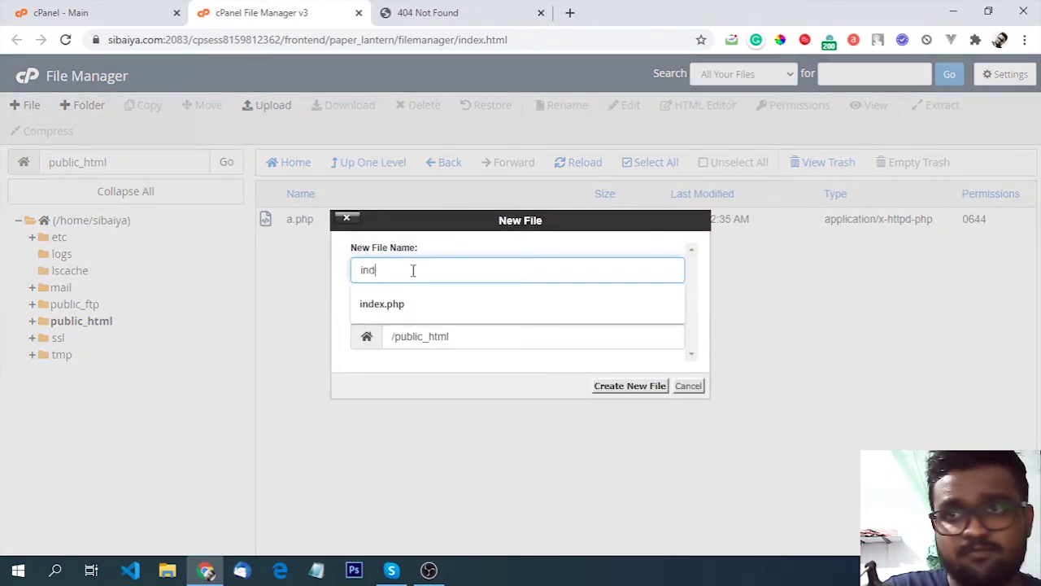
{"action": "type", "text": "ex.php"}
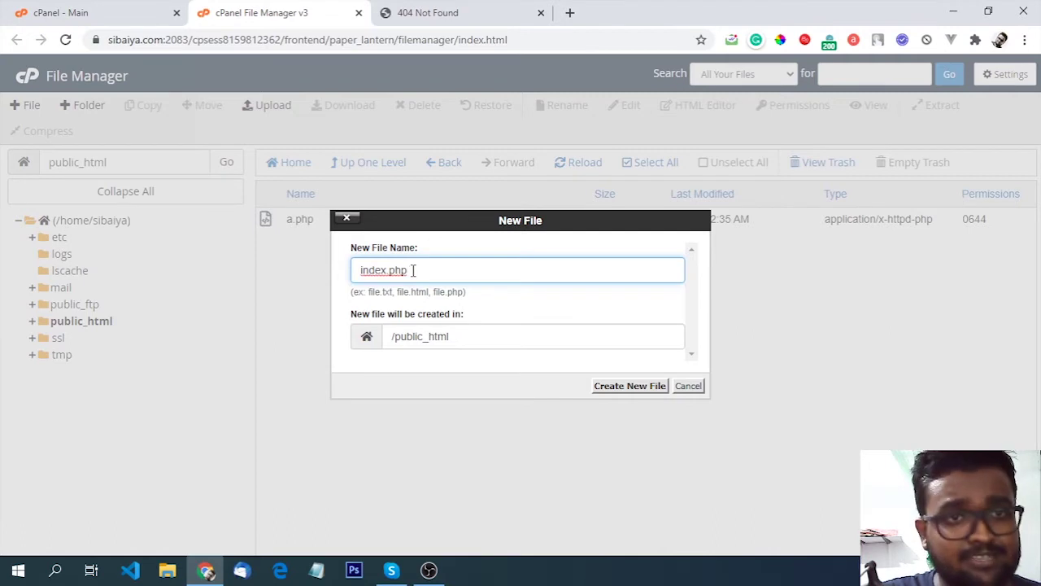
{"action": "key", "text": "Return"}
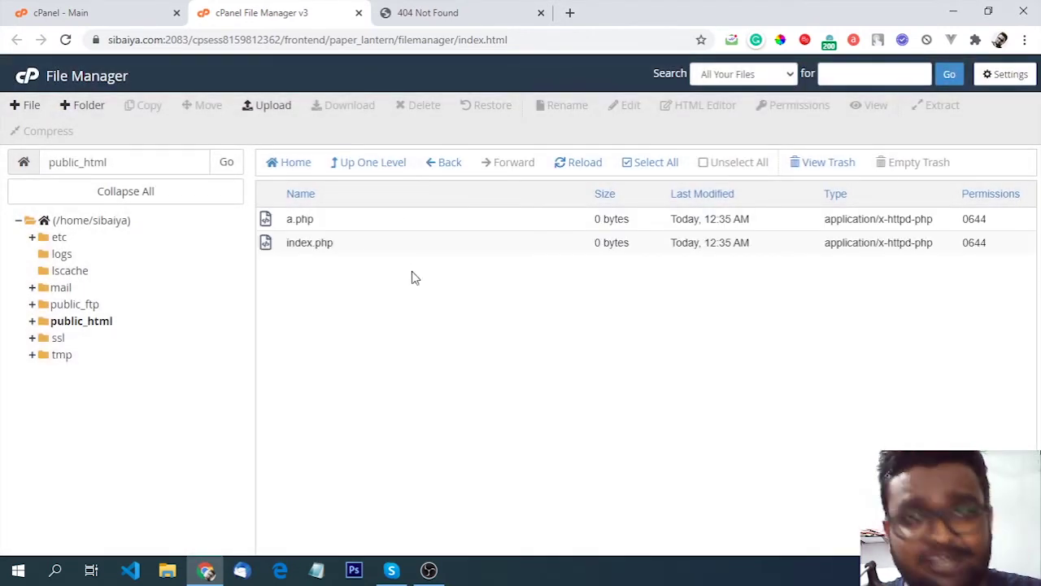
Reload sibaiya.com to see a blank page instead of 404, then return to File Manager.
{"action": "left_click", "coordinate": [309, 242]}
{"action": "left_click", "coordinate": [411, 9]}
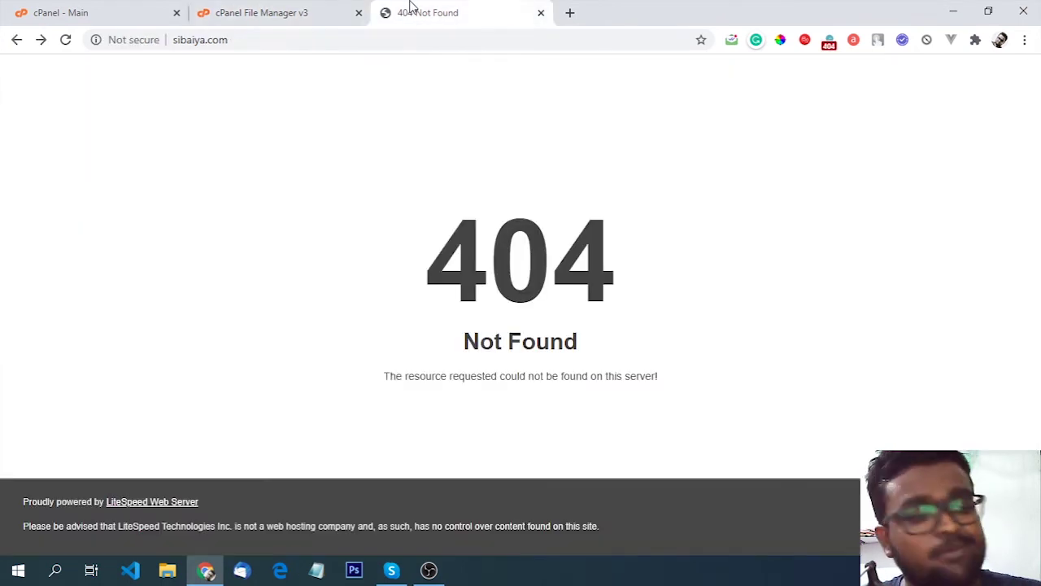
{"action": "key", "text": "F5"}
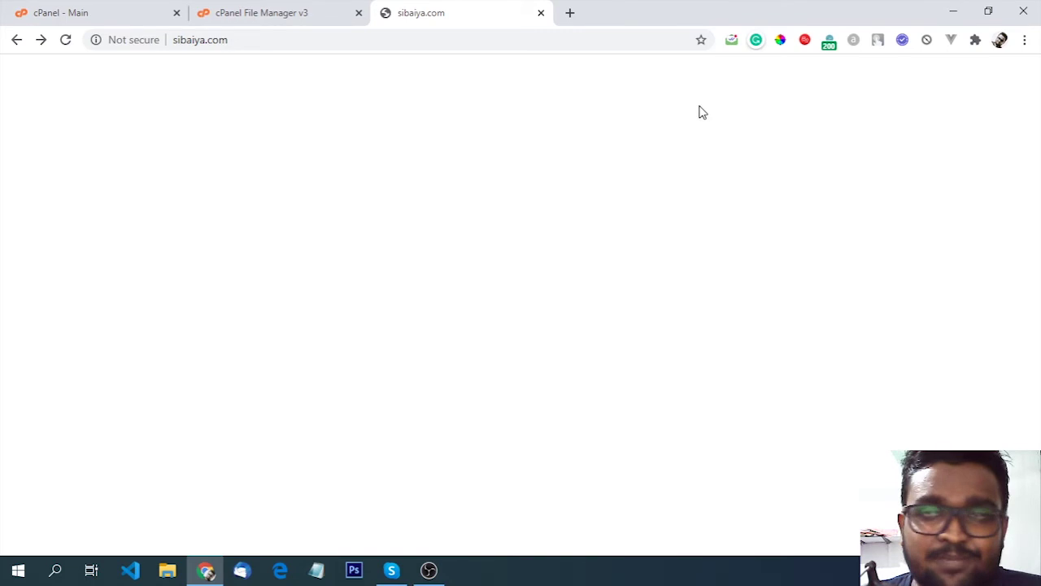
{"action": "left_click", "coordinate": [303, 9]}
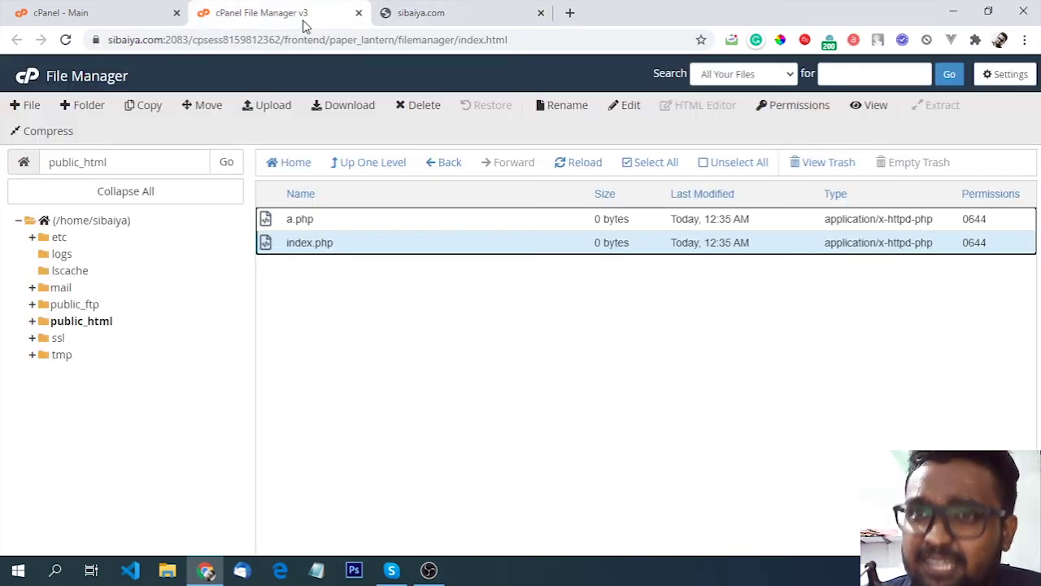
{"action": "left_click", "coordinate": [505, 10]}
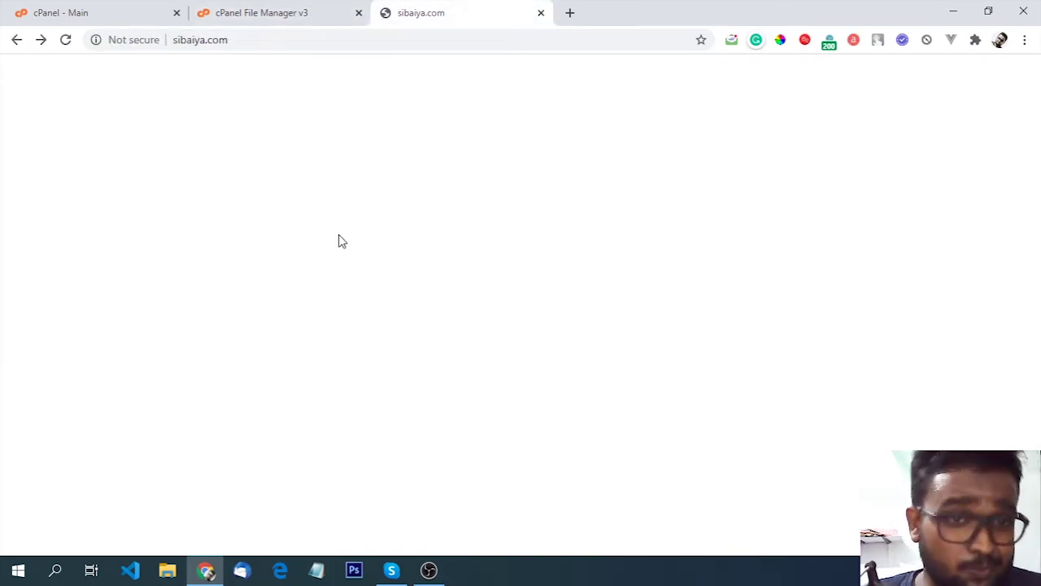
{"action": "left_click", "coordinate": [268, 13]}
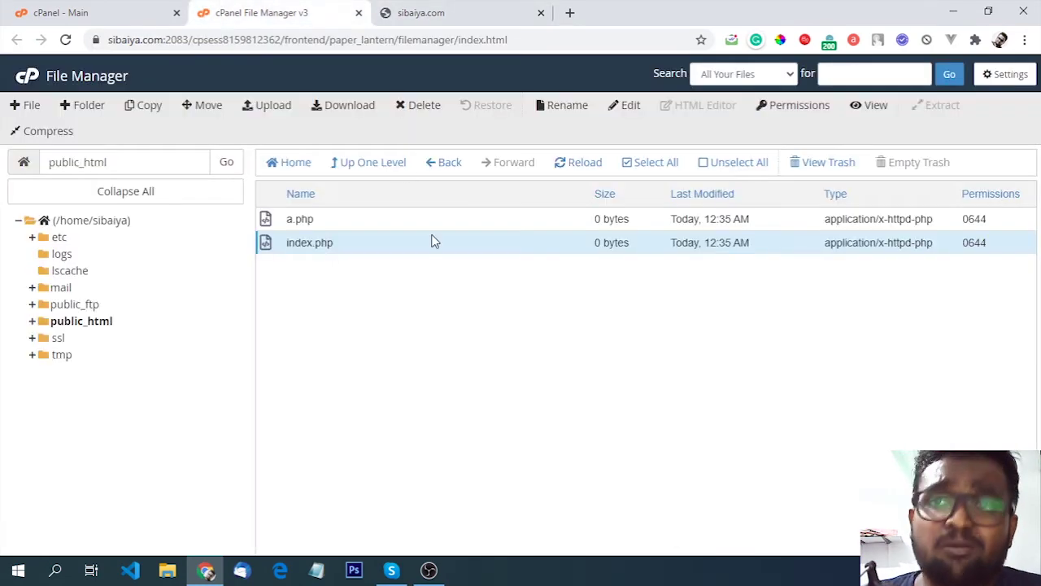
{"action": "right_click", "coordinate": [307, 249]}
Edit index.php to contain 'Hello Sibaiya', save the changes, and close the editor.
{"action": "left_click", "coordinate": [359, 310]}
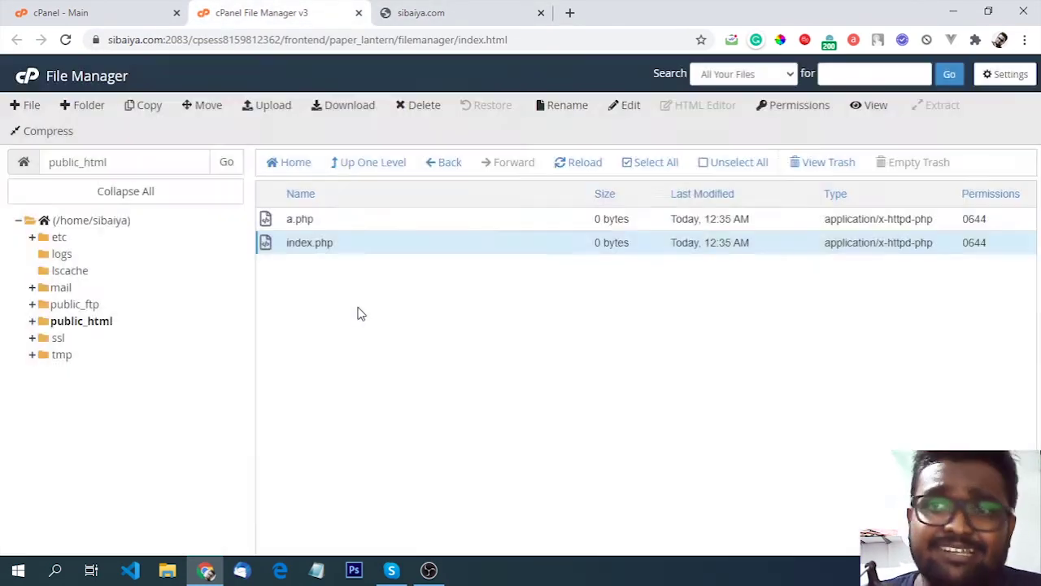
{"action": "left_click", "coordinate": [656, 424]}
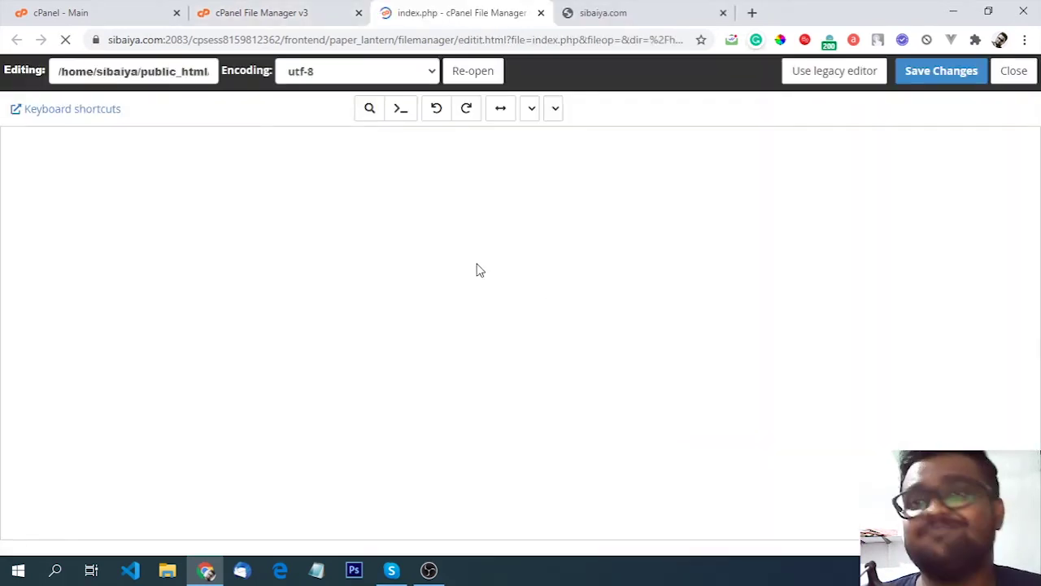
{"action": "type", "text": "He;ll"}
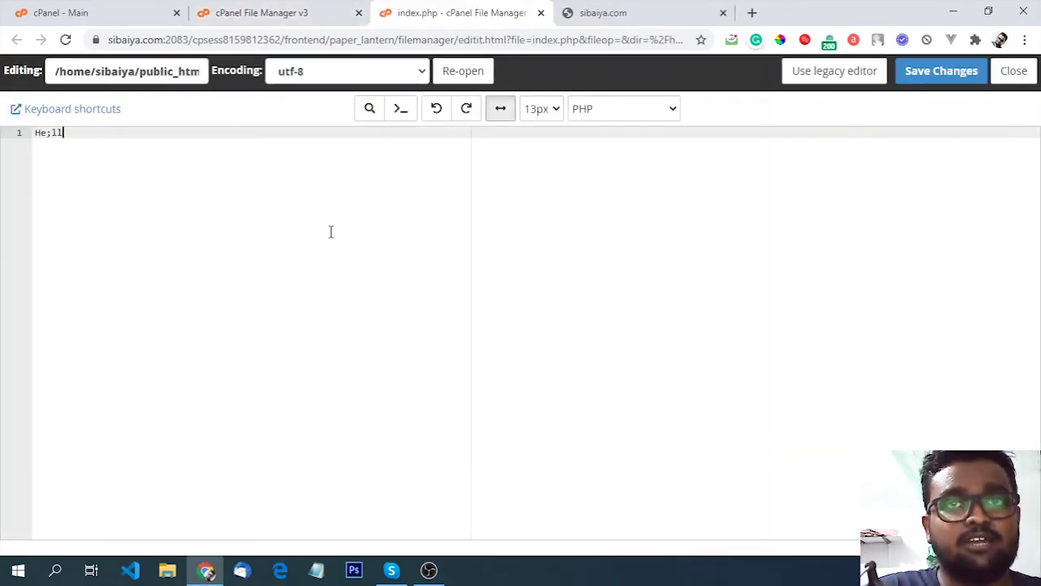
{"action": "key", "text": "BackSpace"}
{"action": "key", "text": "BackSpace"}
{"action": "key", "text": "BackSpace"}
{"action": "type", "text": "ello Sibaiya"}
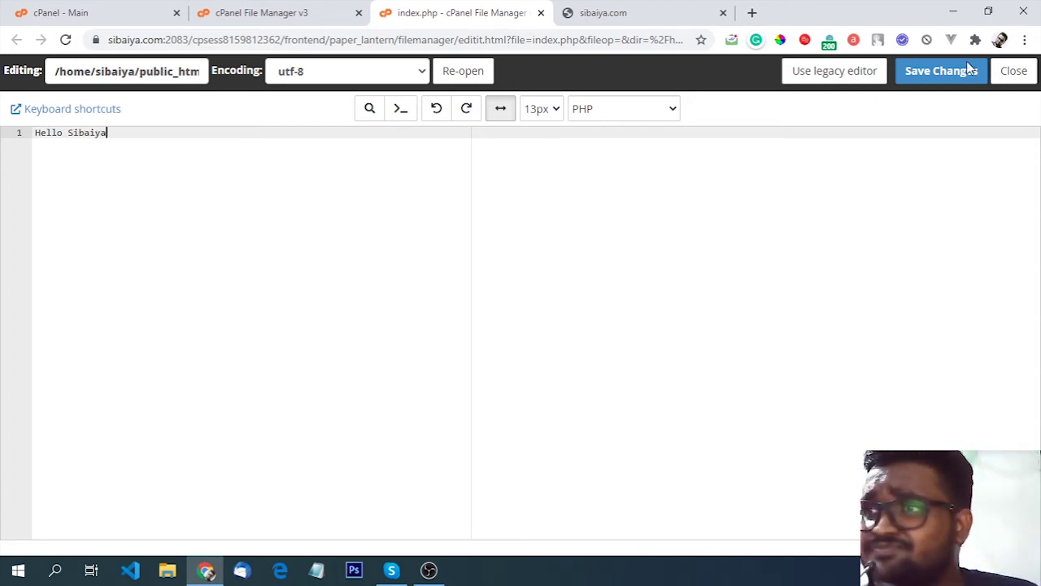
{"action": "left_click", "coordinate": [948, 80]}
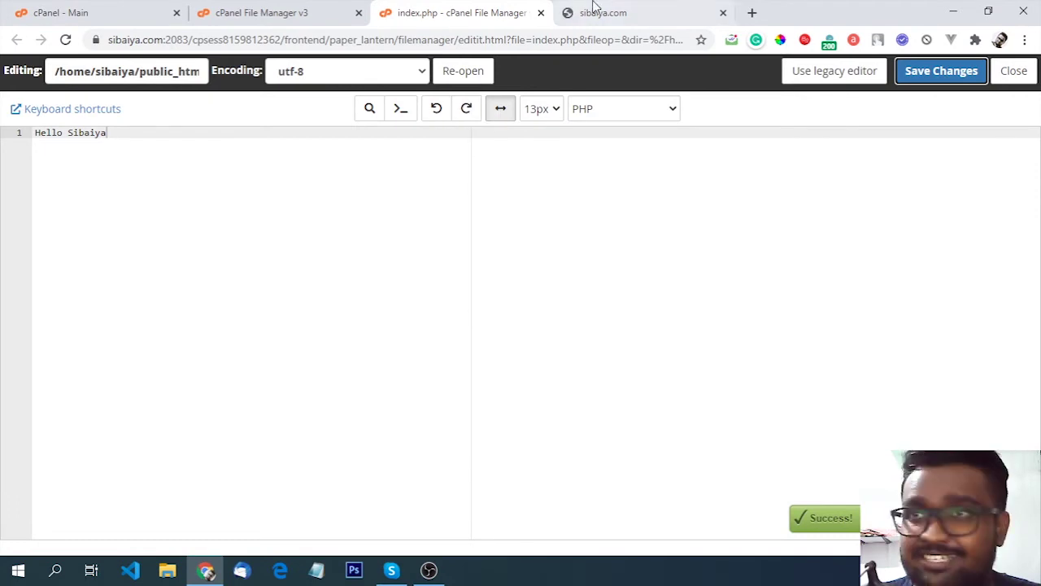
{"action": "left_click", "coordinate": [541, 13]}
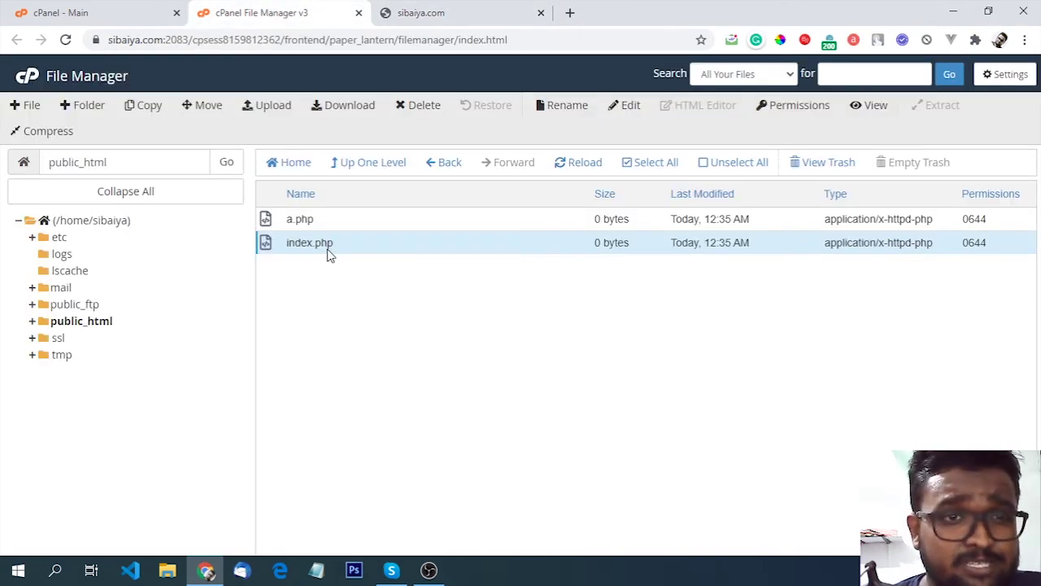
Reload sibaiya.com to see 'Hello Sibaiya', then select a.php in File Manager.
{"action": "left_click", "coordinate": [497, 8]}
{"action": "key", "text": "F5"}
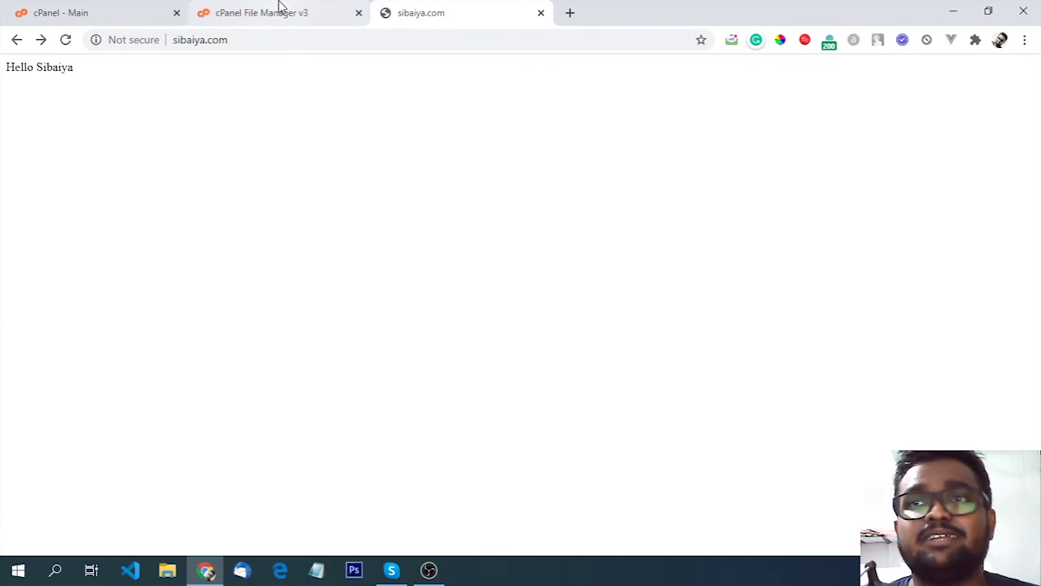
{"action": "left_click", "coordinate": [284, 10]}
{"action": "left_click", "coordinate": [483, 6]}
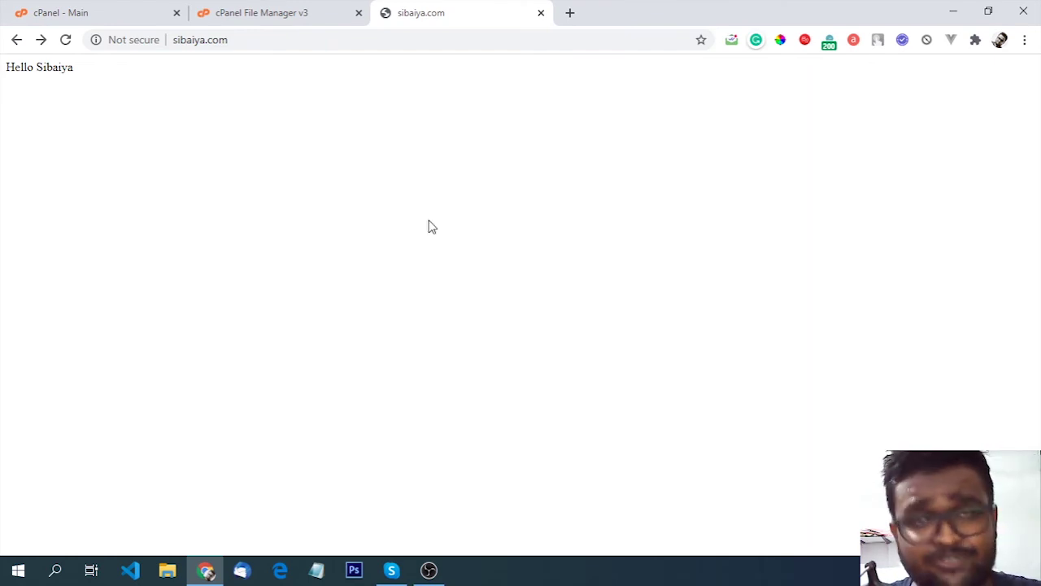
{"action": "left_click", "coordinate": [259, 10]}
{"action": "left_click", "coordinate": [306, 226]}
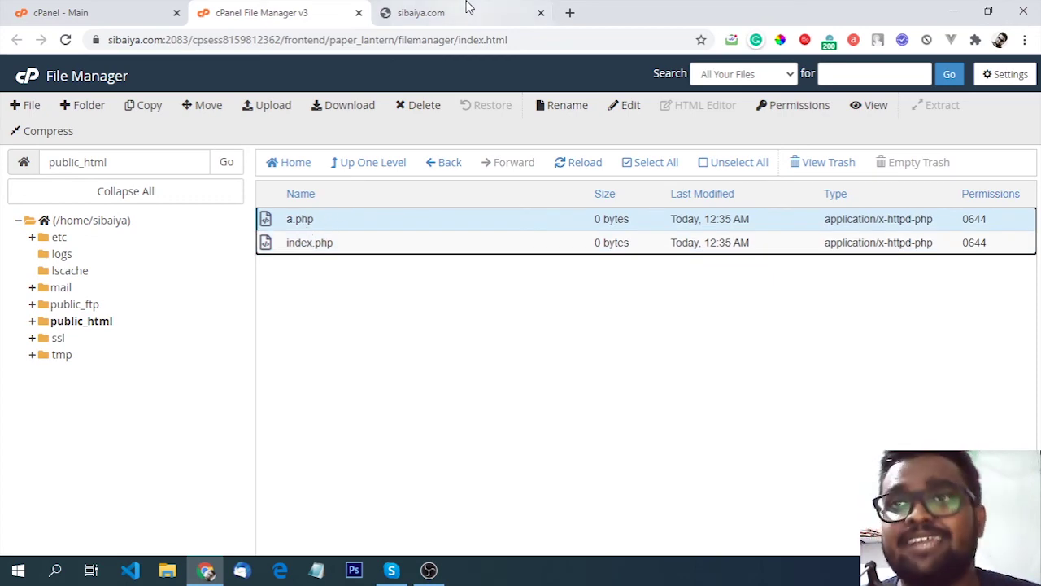
{"action": "left_click", "coordinate": [460, 10]}
Edit a.php to contain 'Hello A', save the changes, and close the editor.
{"action": "left_click", "coordinate": [313, 6]}
{"action": "right_click", "coordinate": [294, 221]}
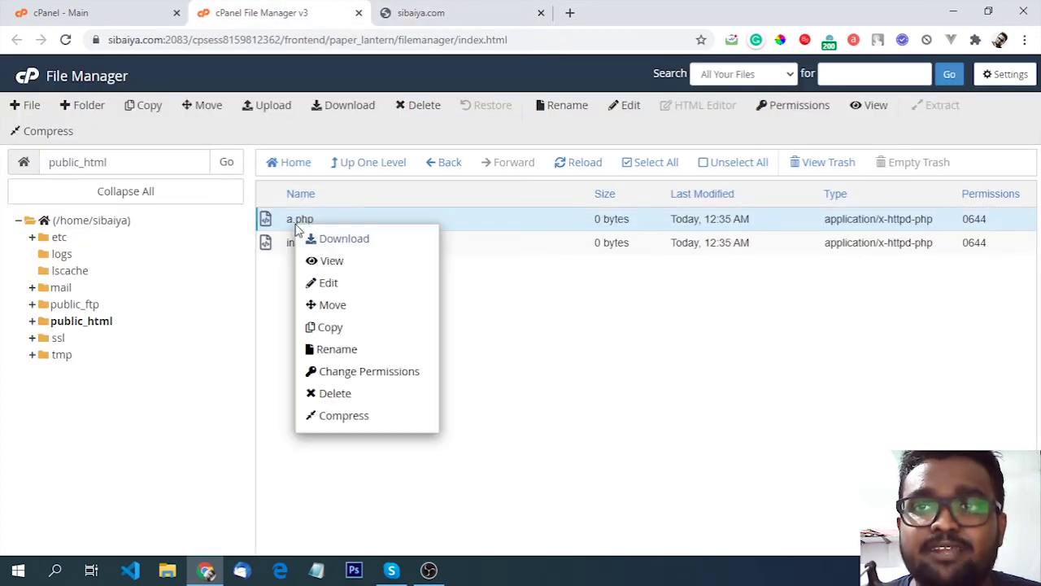
{"action": "left_click", "coordinate": [330, 282]}
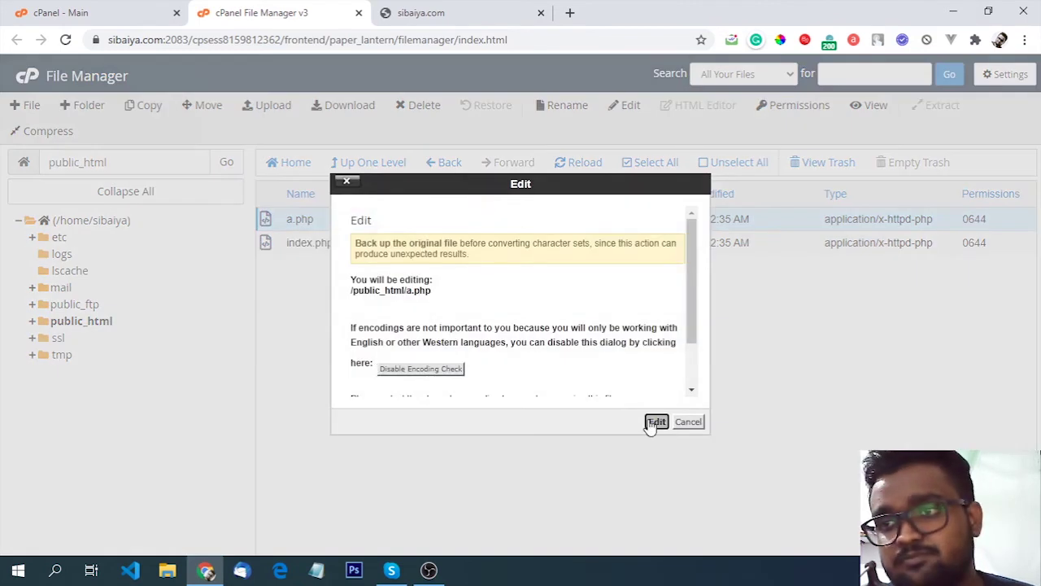
{"action": "left_click", "coordinate": [656, 422]}
{"action": "type", "text": "H"}
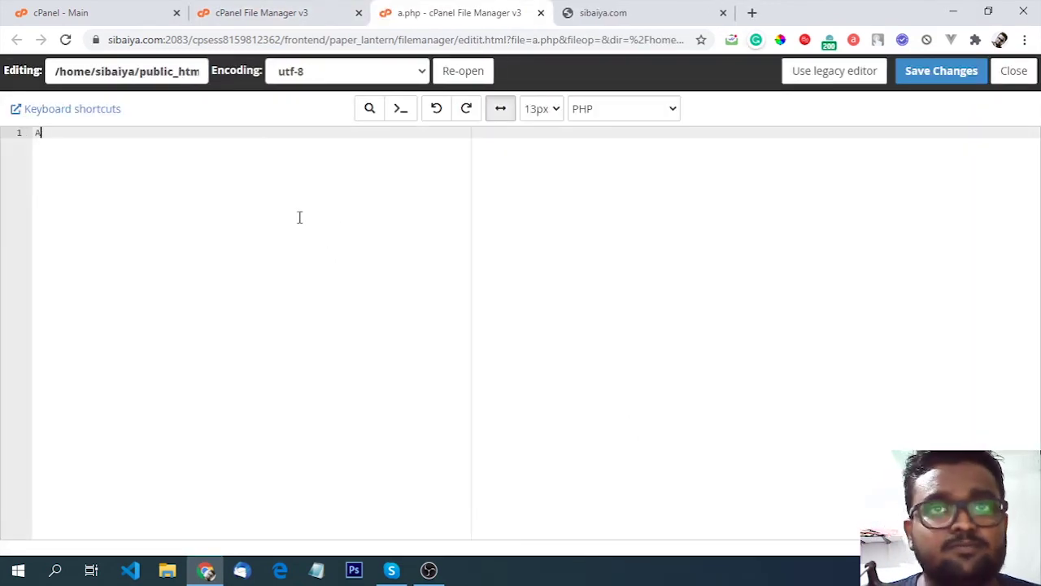
{"action": "type", "text": "ello A"}
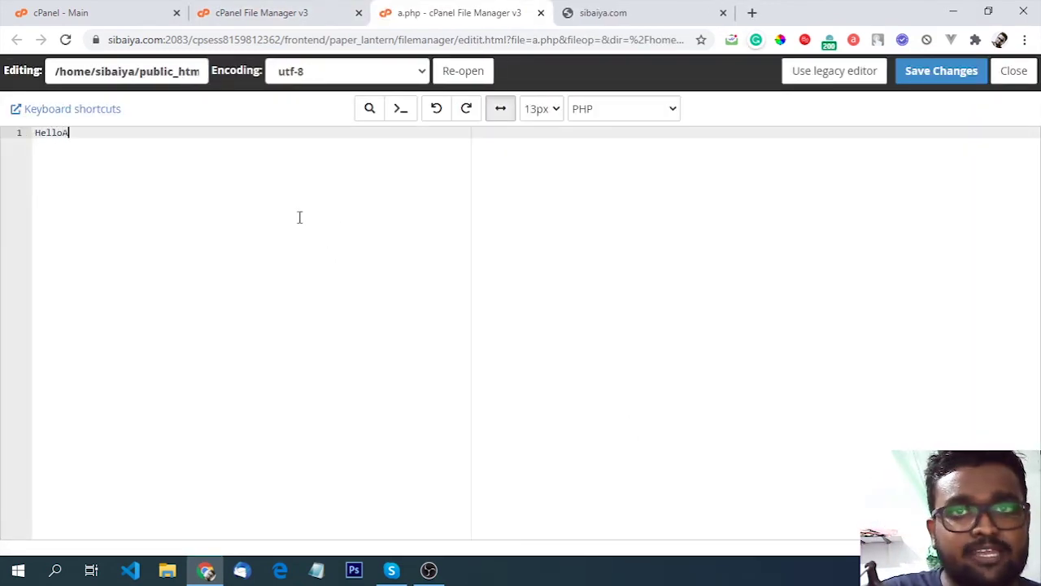
{"action": "left_click", "coordinate": [937, 74]}
{"action": "left_click", "coordinate": [542, 13]}
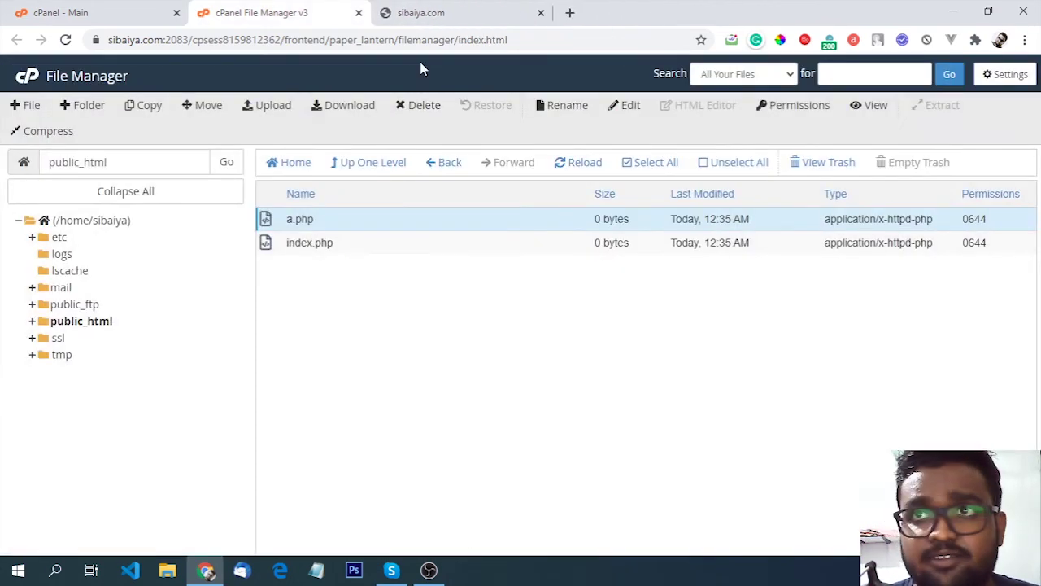
{"action": "left_click", "coordinate": [436, 6]}
Reload sibaiya.com, then load sibaiya.com/a.php to confirm it shows 'Hello A'.
{"action": "key", "text": "F5"}
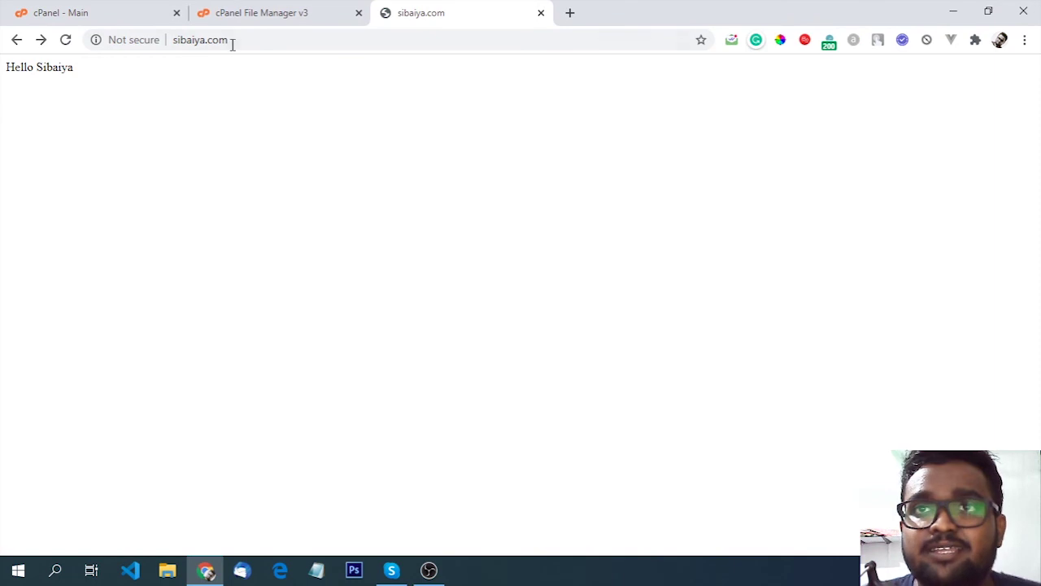
{"action": "left_click", "coordinate": [232, 45]}
{"action": "left_click", "coordinate": [232, 45]}
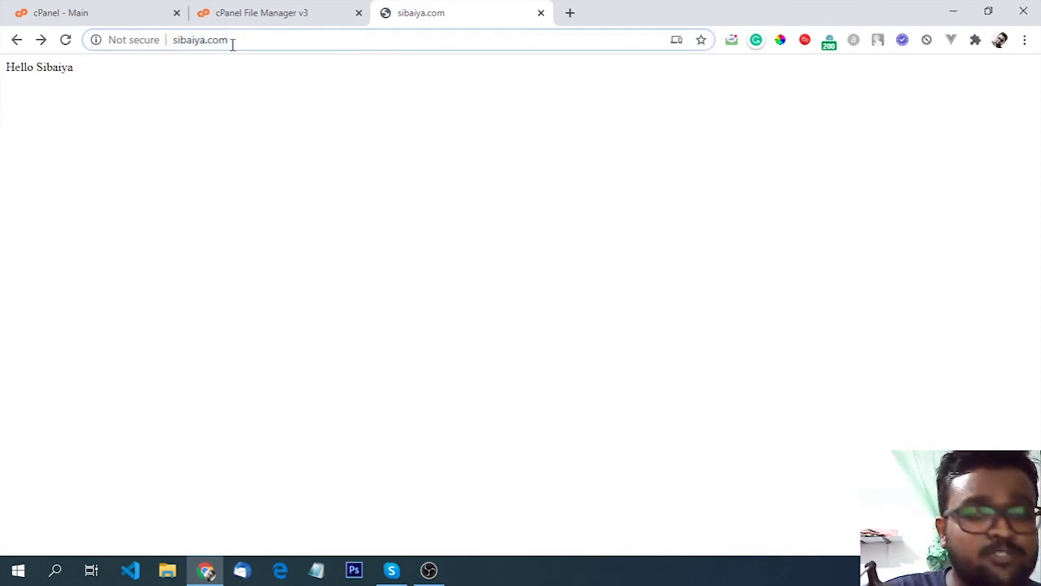
{"action": "type", "text": "/a.php"}
{"action": "key", "text": "Return"}
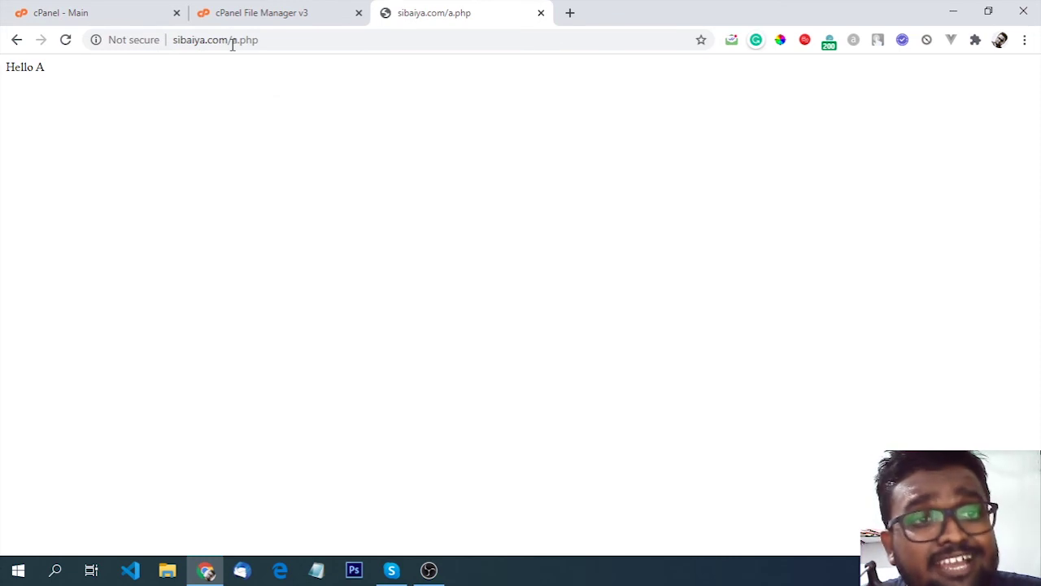
Remove '/a.php' from the address to return to the main page showing 'Hello Sibaiya'.
{"action": "left_click_drag", "start_coordinate": [232, 45], "coordinate": [371, 31]}
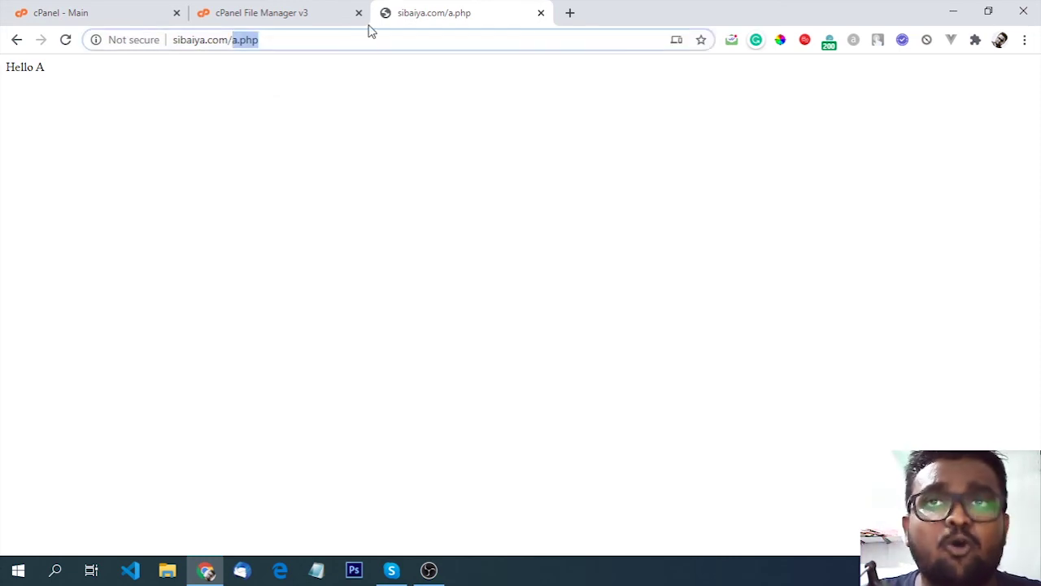
{"action": "key", "text": "BackSpace"}
{"action": "key", "text": "BackSpace"}
{"action": "key", "text": "Return"}
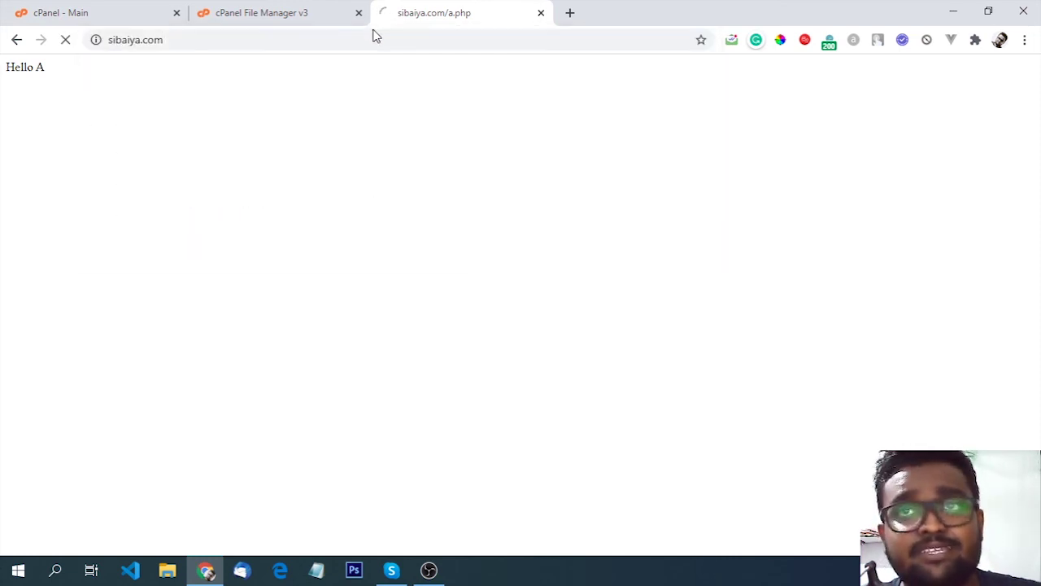